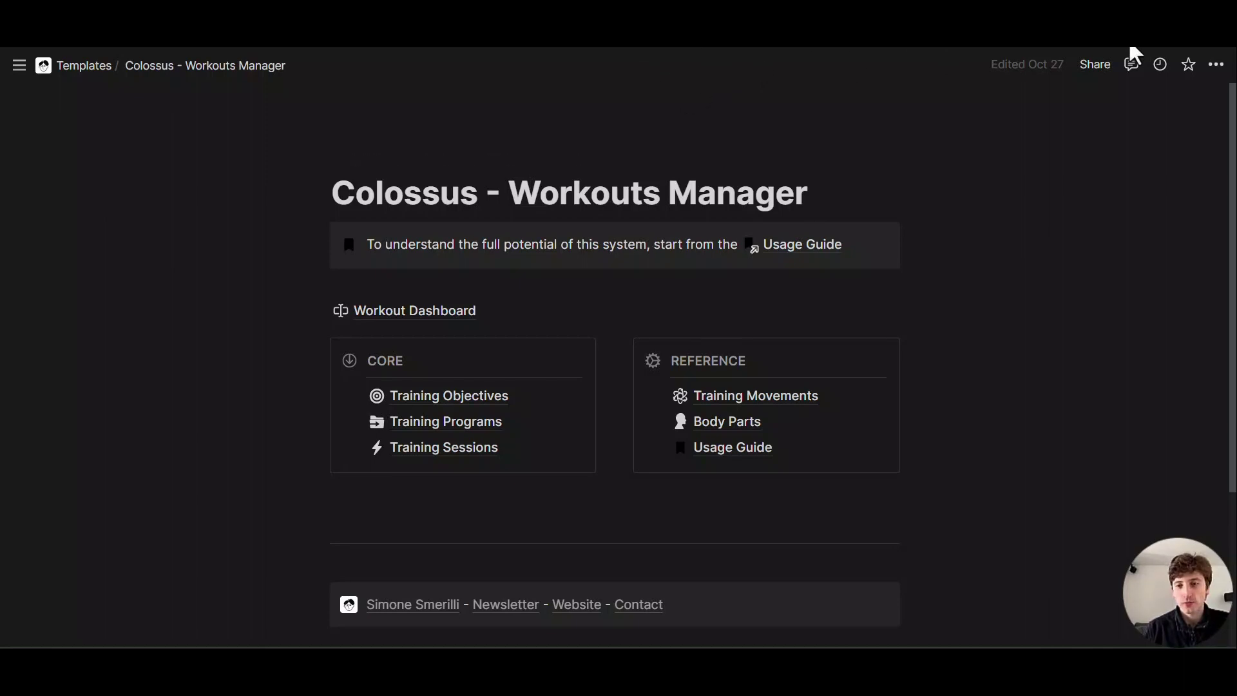
Open the page analytics showing 77 views, glance at the Updates history, then return to Analytics.
left_click(1160, 68)
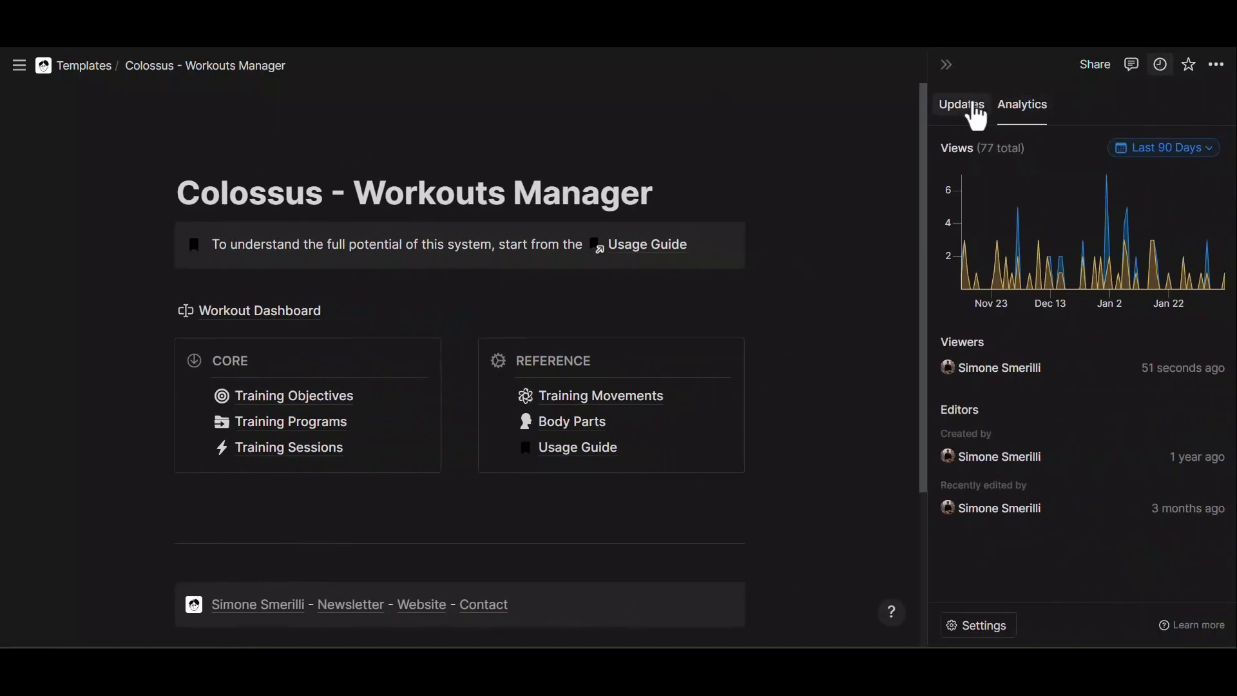
left_click(964, 111)
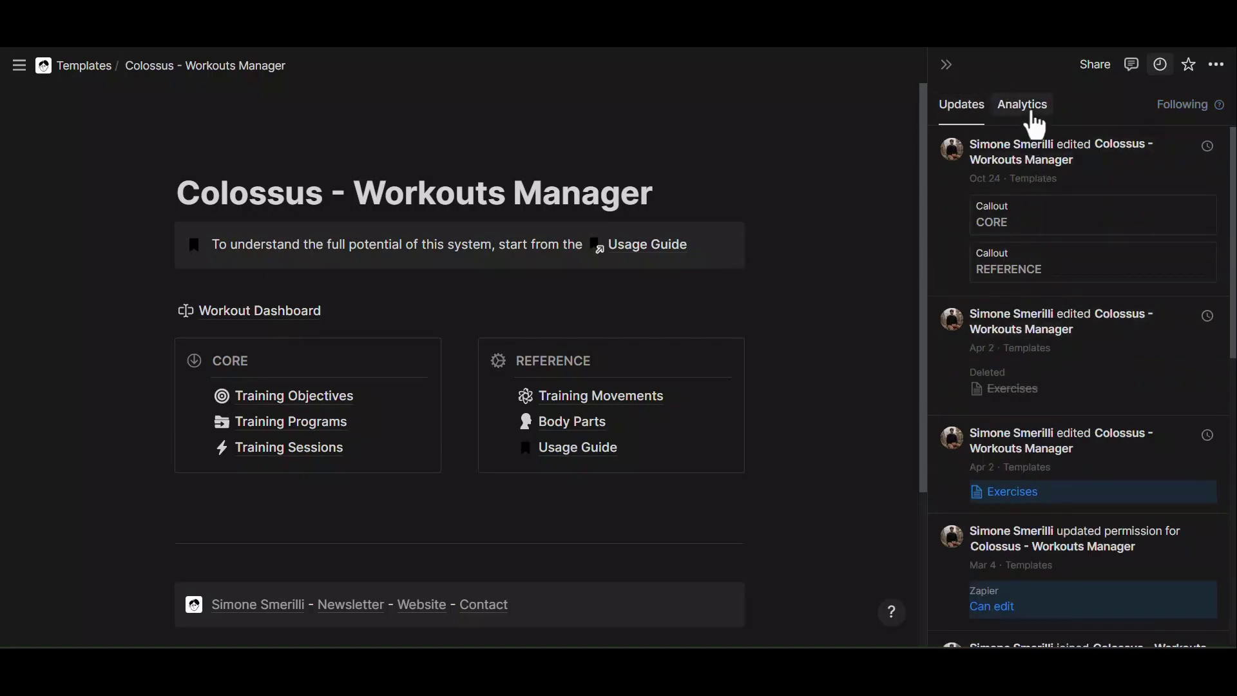
left_click(1022, 105)
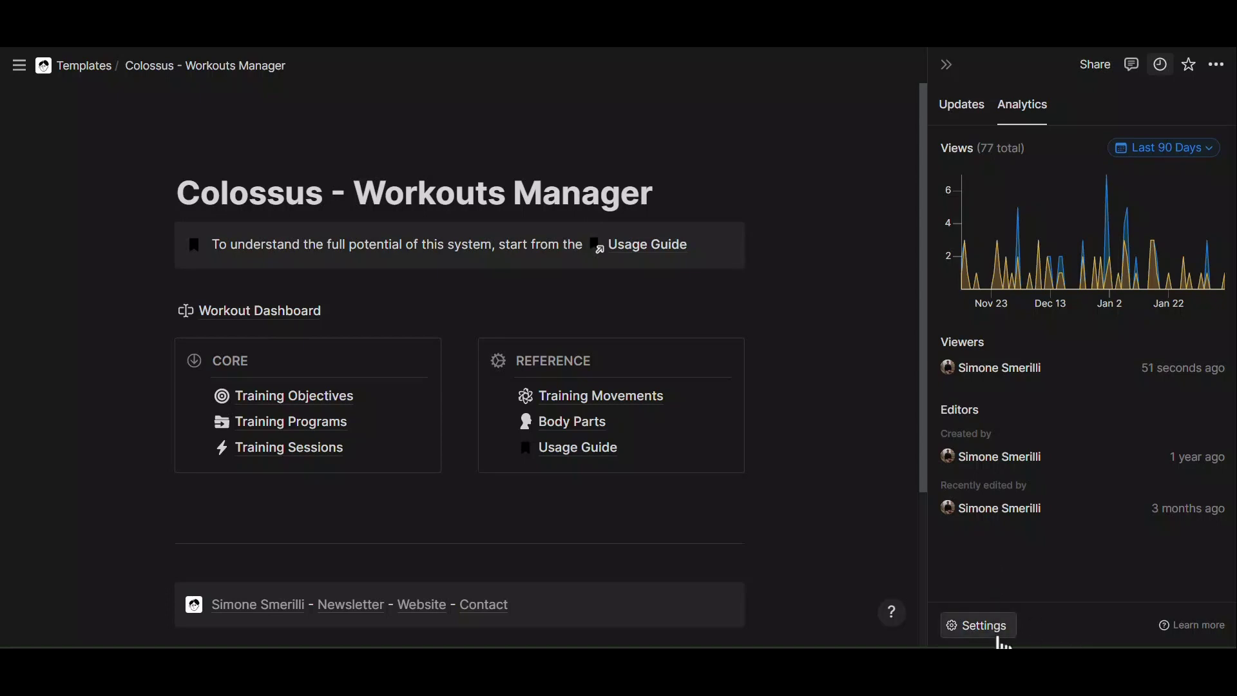
left_click(996, 636)
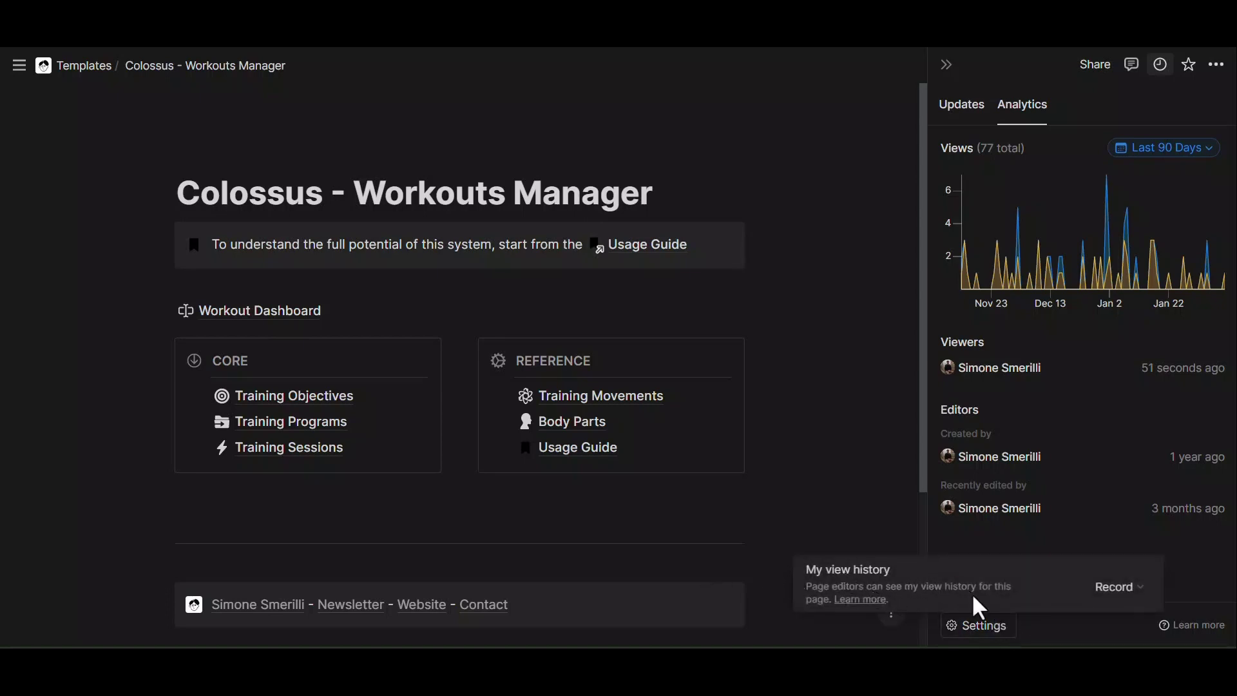
left_click(1101, 588)
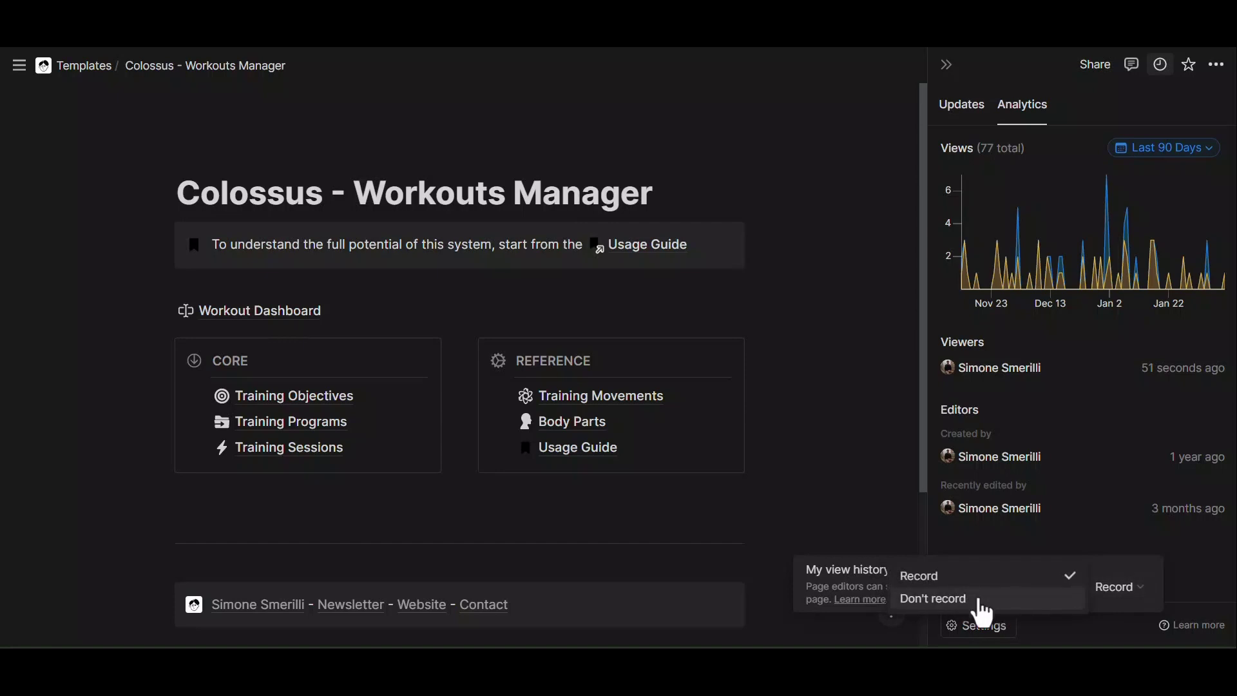
left_click(990, 518)
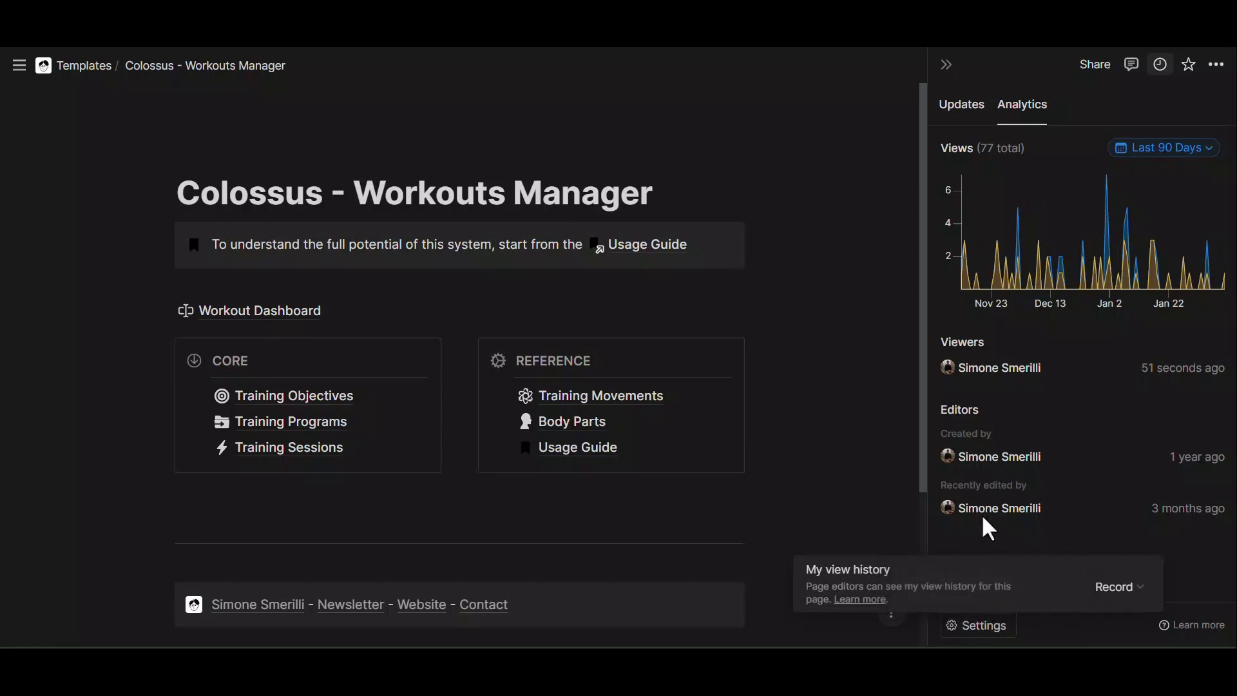
left_click(1096, 590)
left_click(1016, 507)
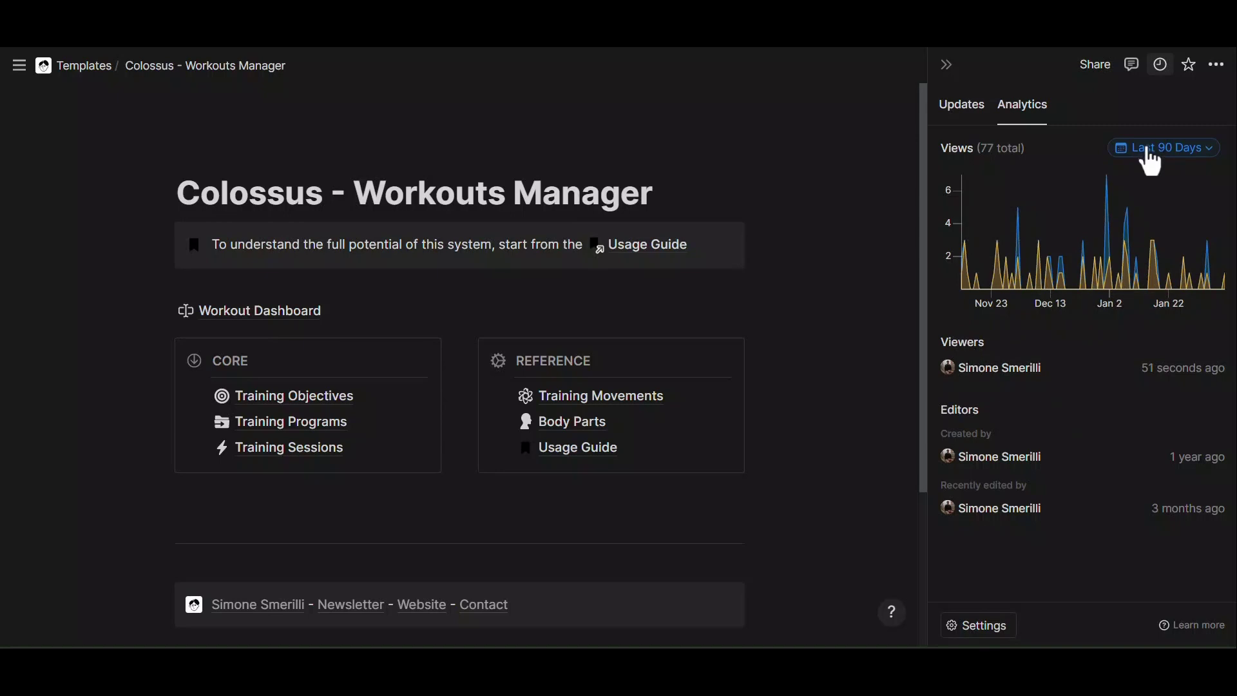
left_click(1152, 155)
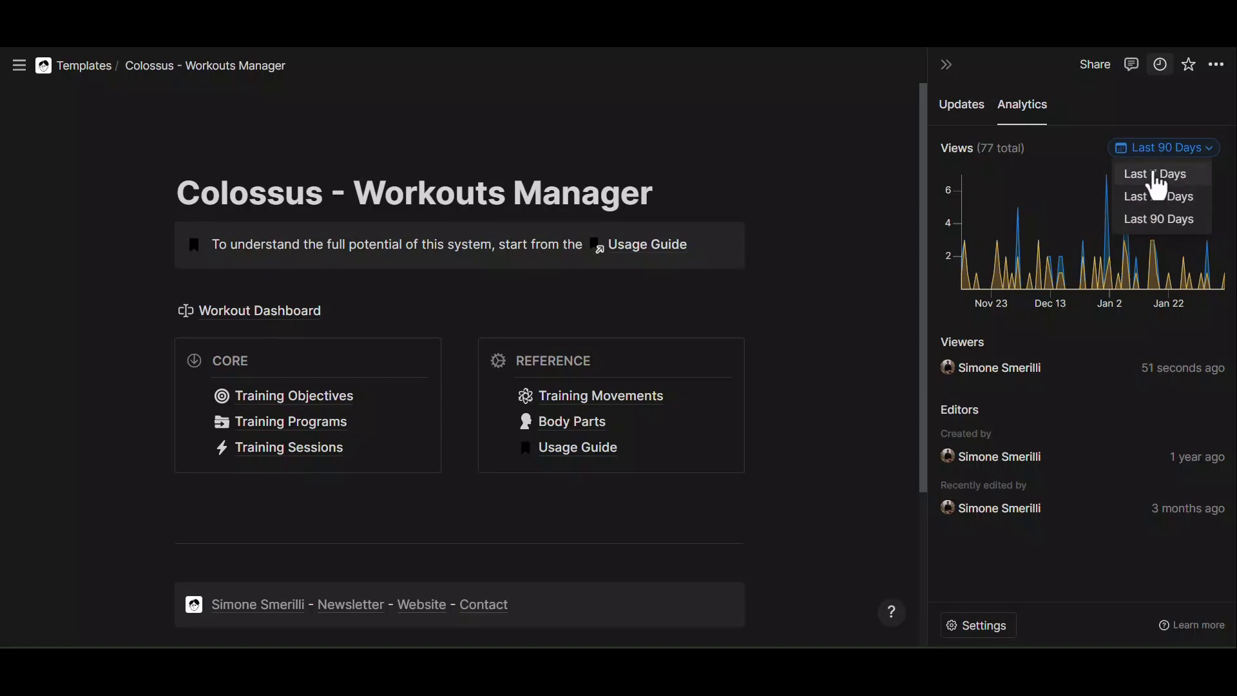
left_click(977, 190)
left_click_drag(942, 147, 1040, 153)
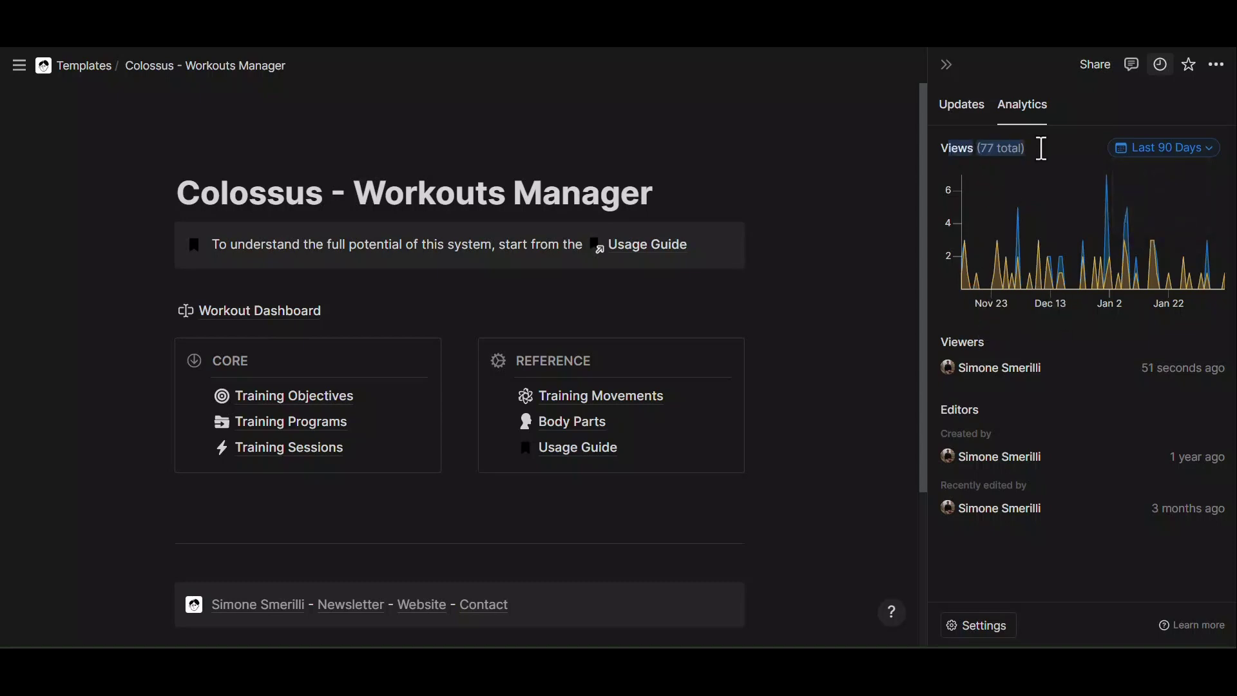
left_click(1035, 152)
mouse_move(966, 282)
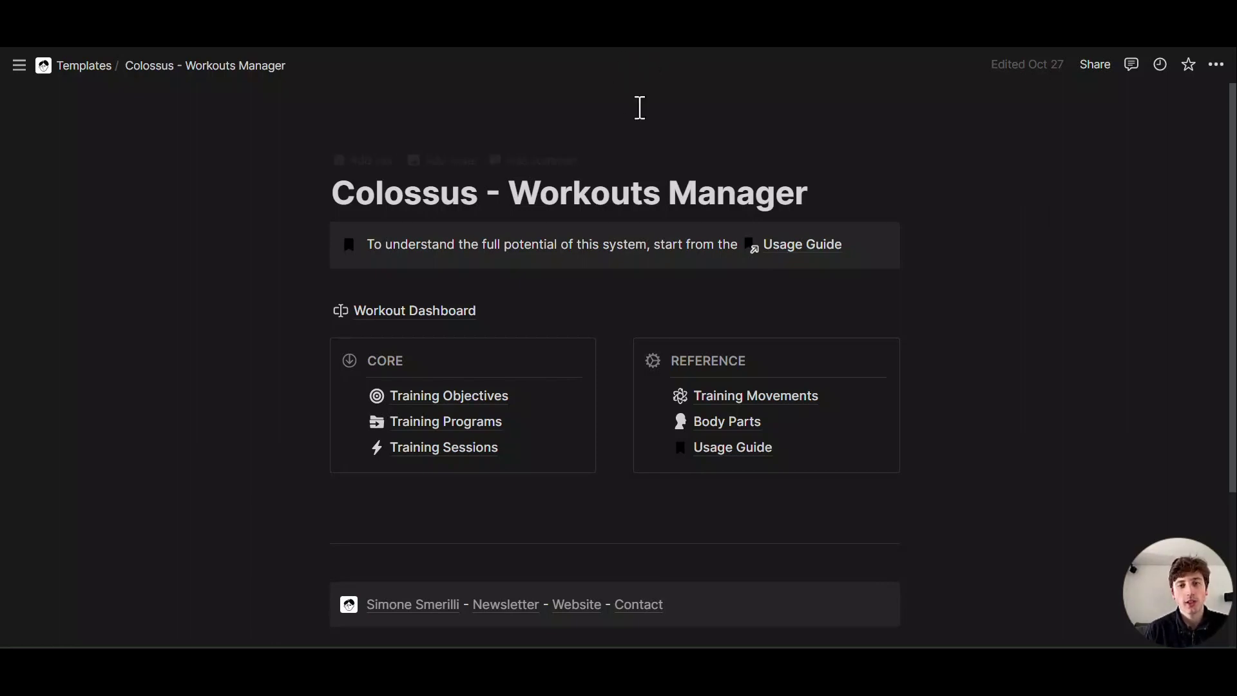
Review workspace Analytics in Settings & members: 1 member, 2 guests, 2,319 views over Last 90 Days.
mouse_move(3, 68)
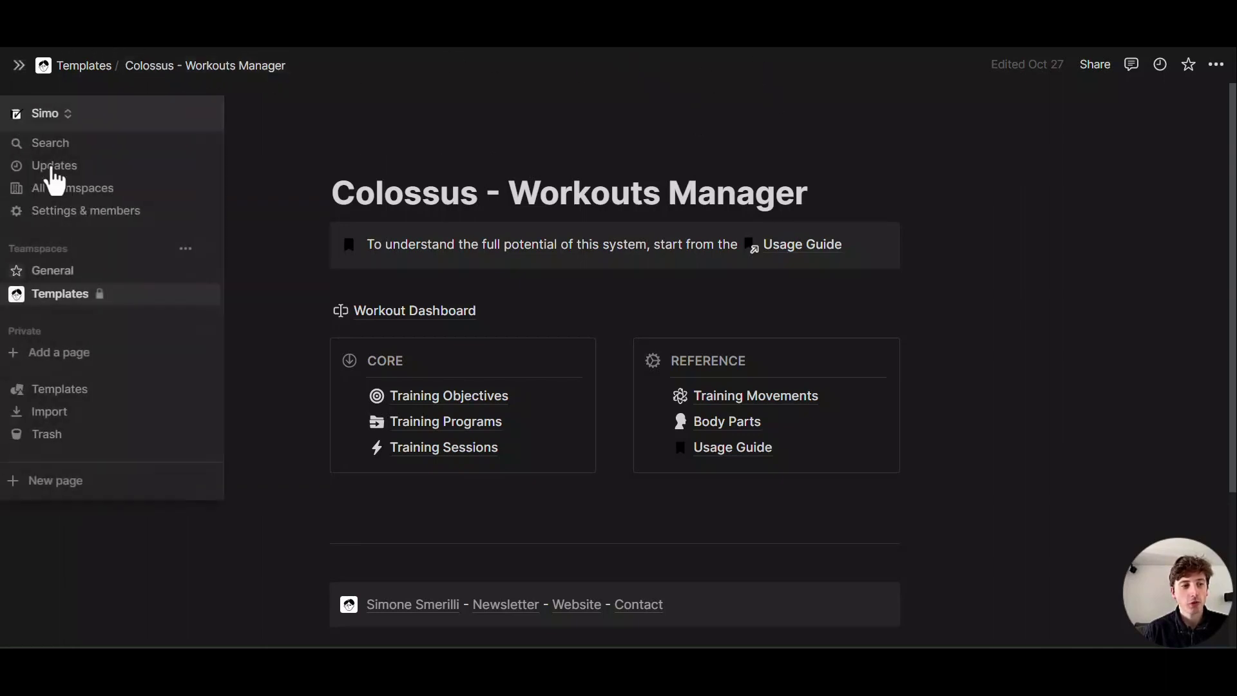
left_click(65, 213)
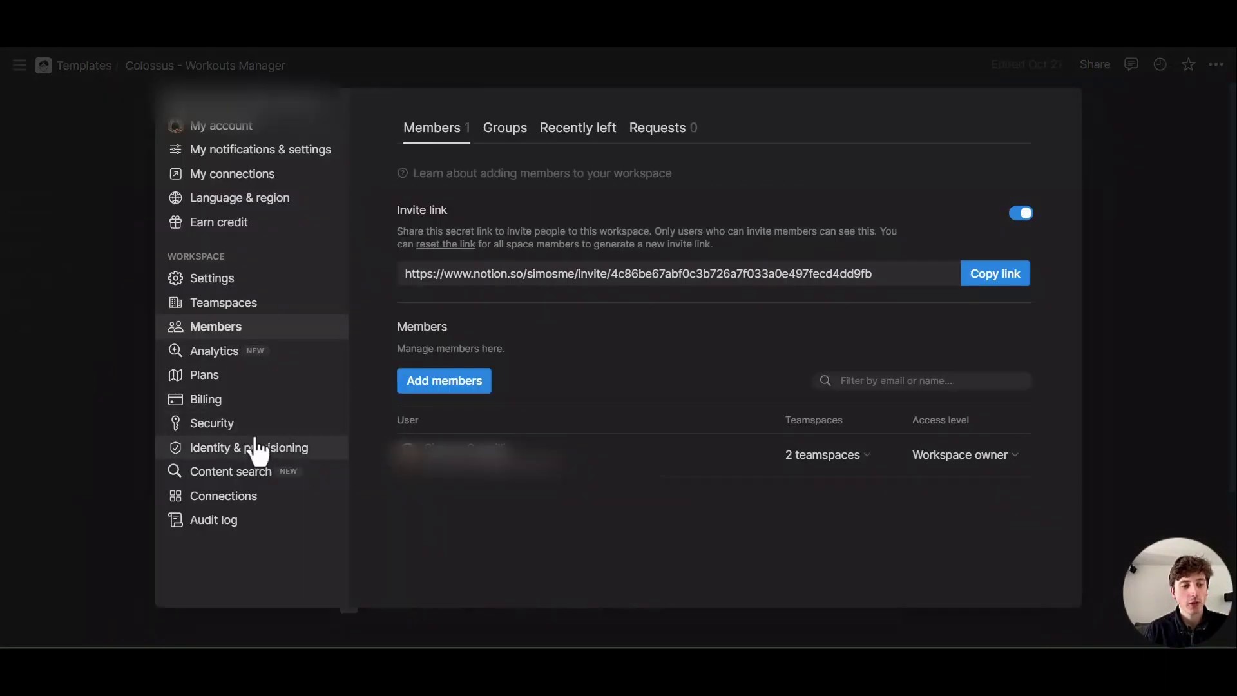
left_click(217, 358)
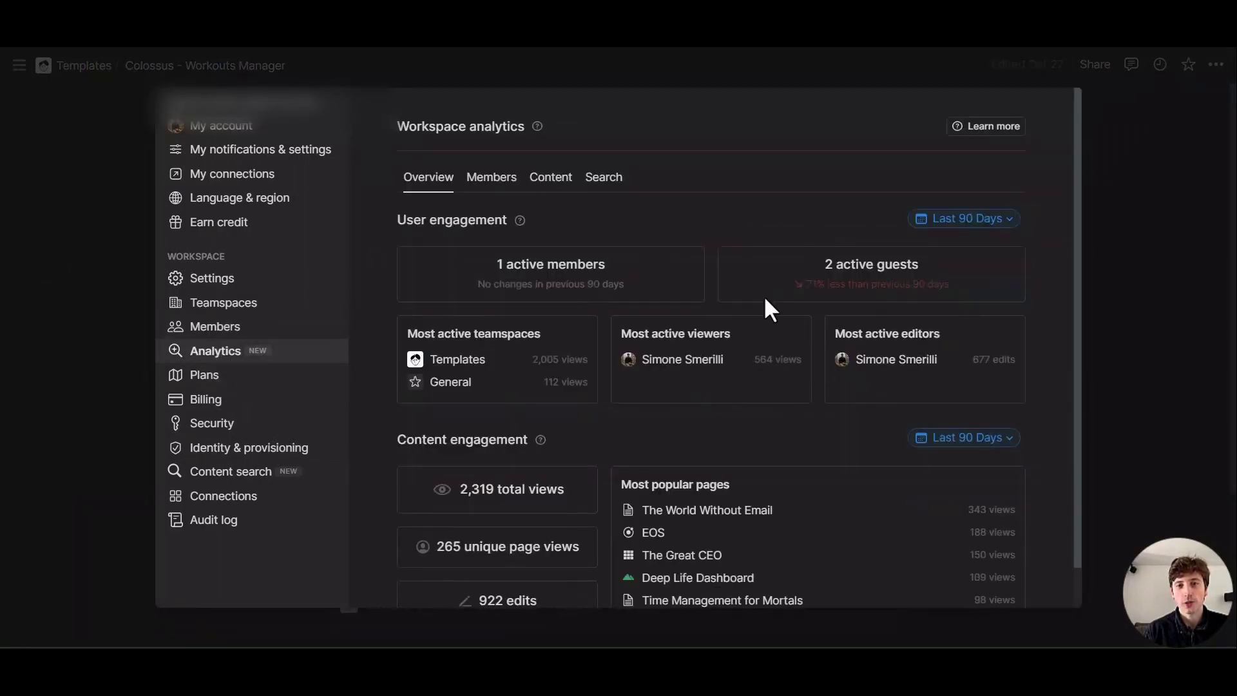
left_click(958, 221)
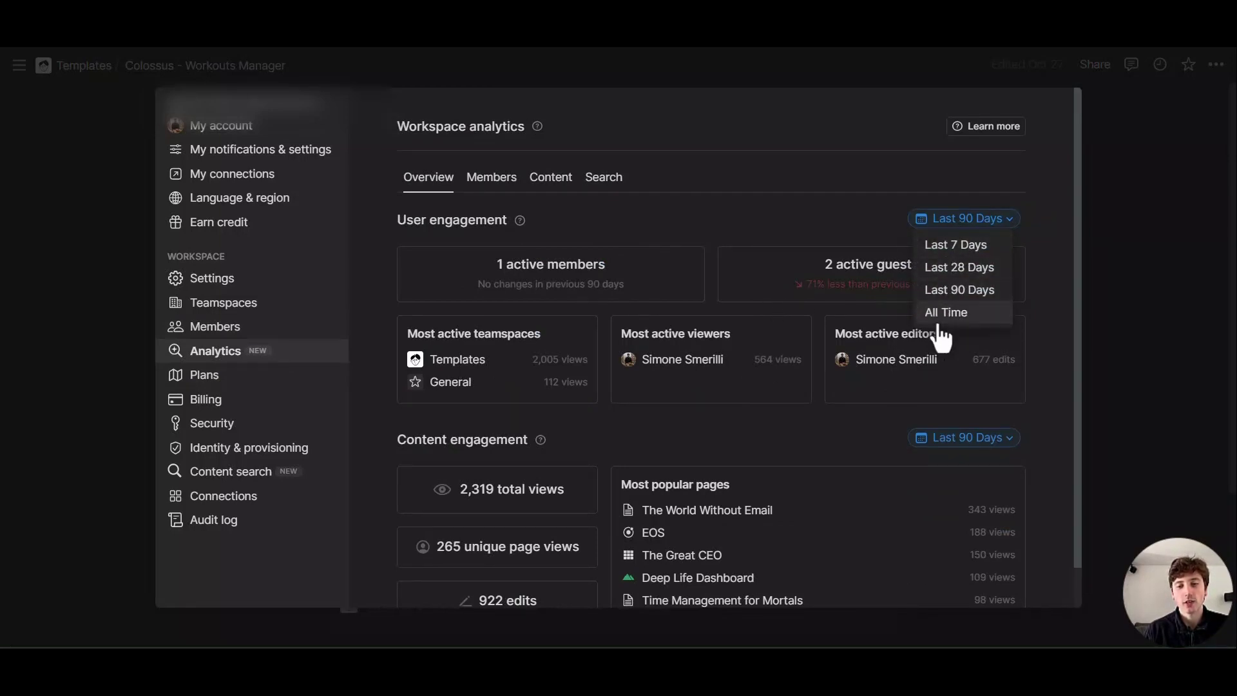
left_click(621, 485)
scroll(685, 427, "down", 1)
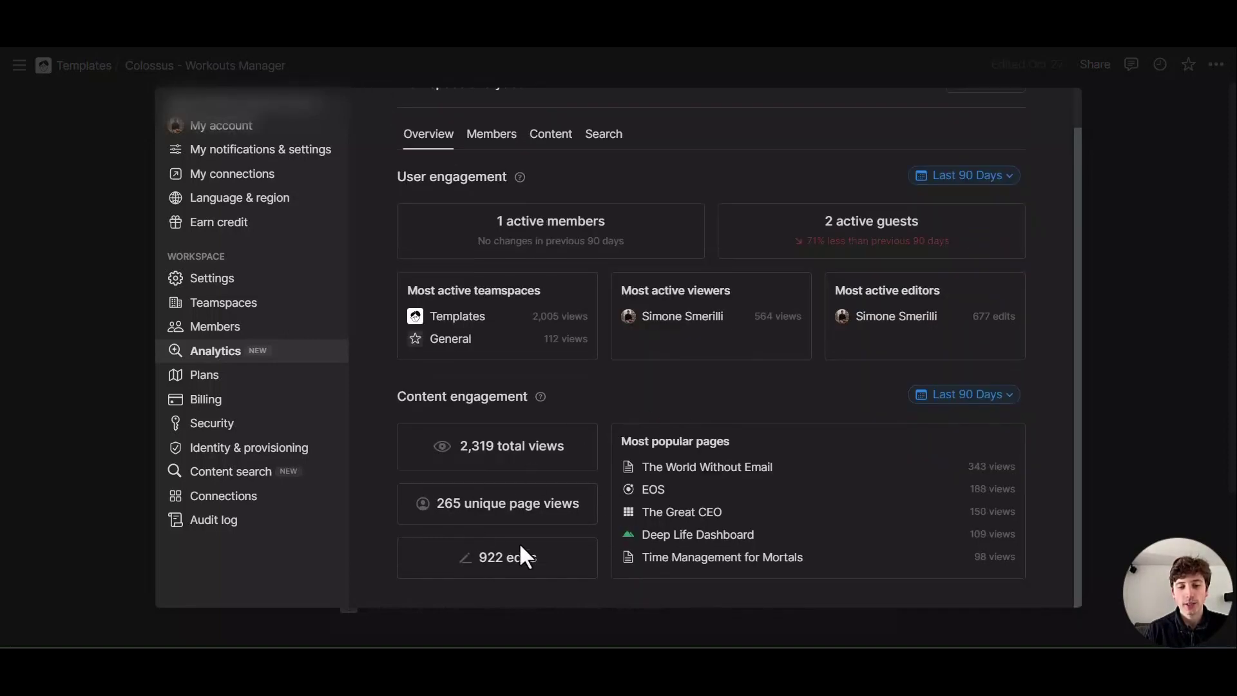
scroll(695, 519, "up", 1)
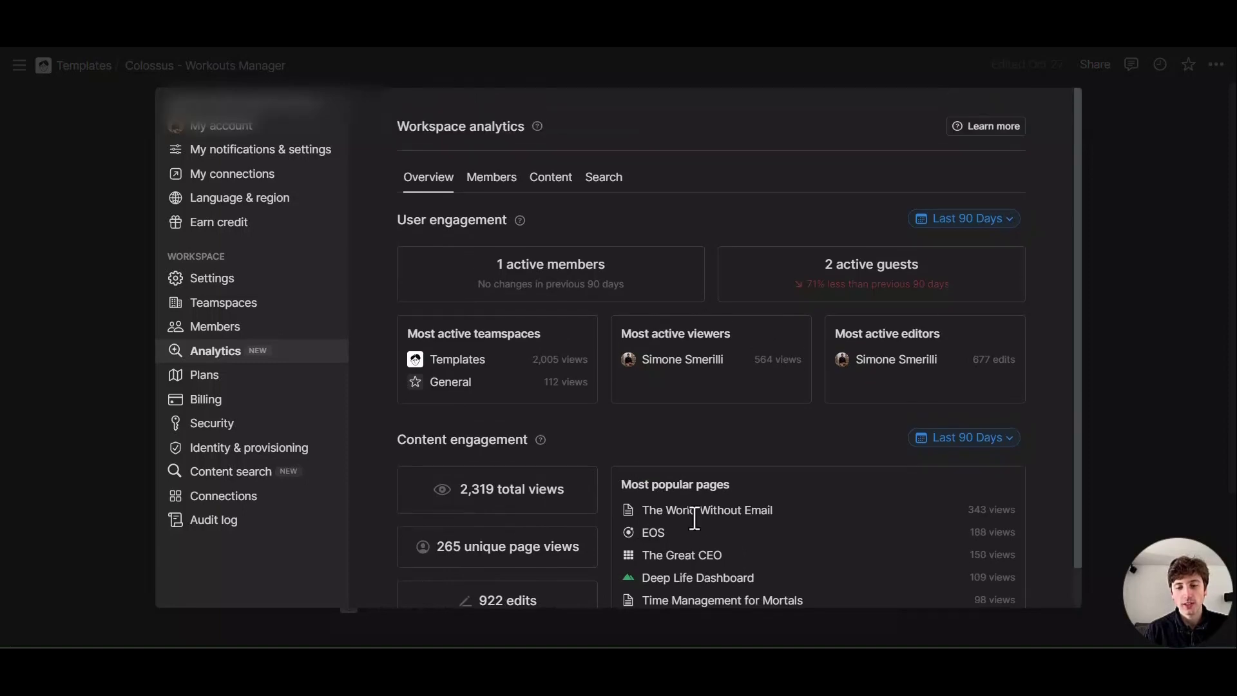
View the Members analytics and check its date range choices without changing them.
left_click(487, 180)
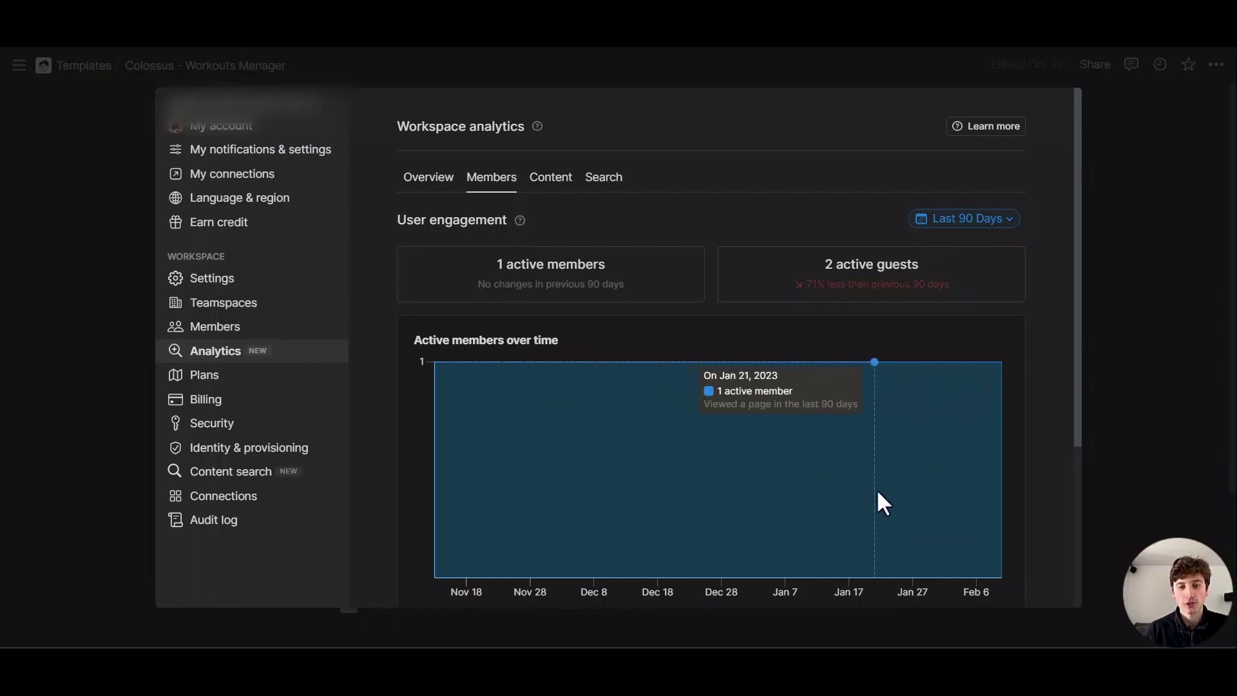
left_click(966, 223)
left_click(567, 207)
Sort Content analytics by All views, view Search analytics, and close the settings.
left_click(550, 180)
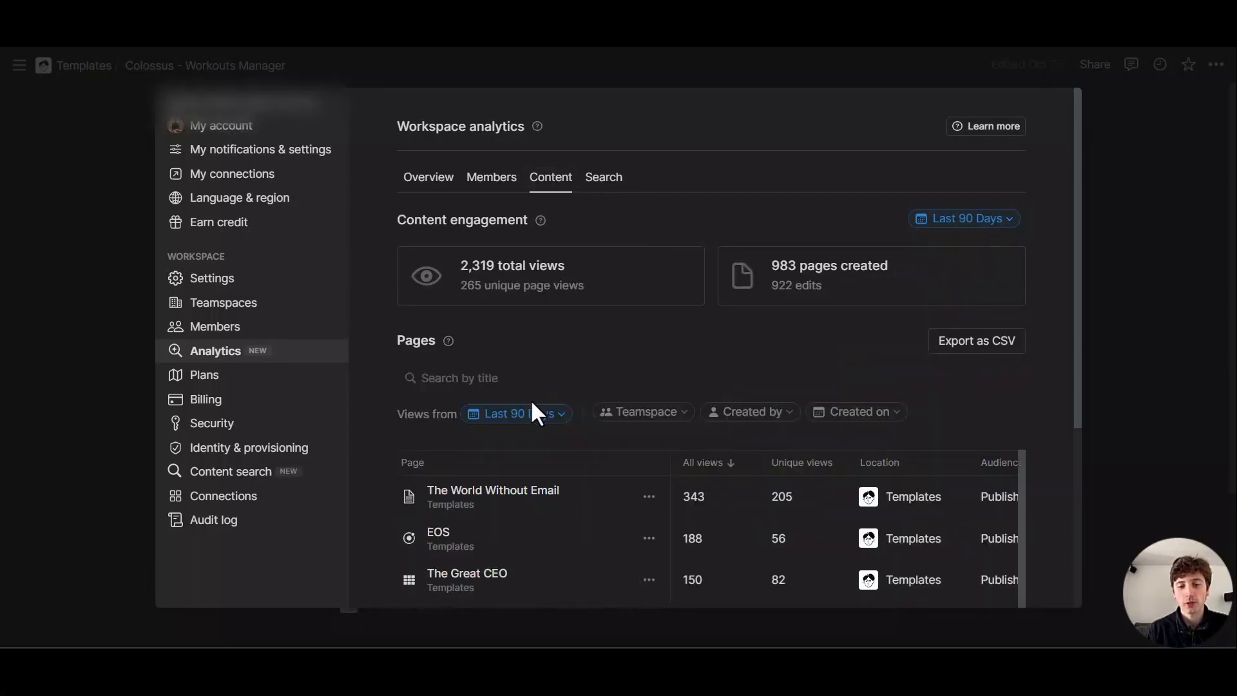
scroll(602, 428, "down", 3)
scroll(657, 451, "up", 3)
left_click(705, 463)
left_click(604, 178)
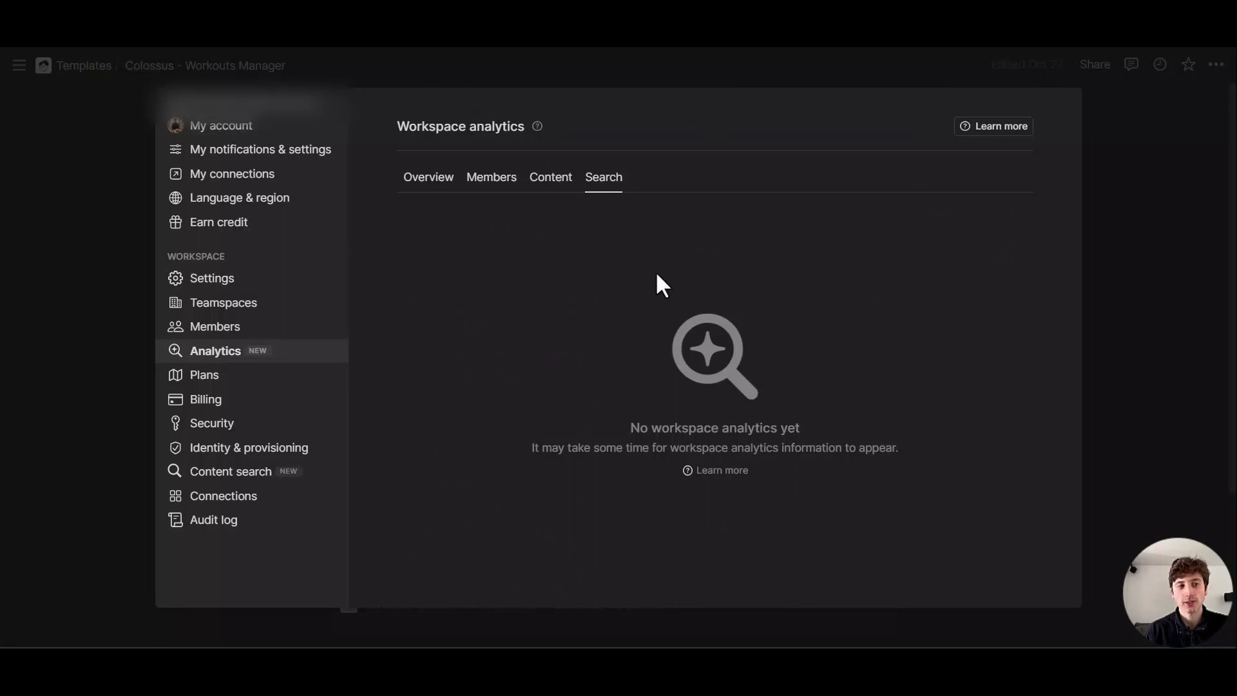
mouse_move(6, 128)
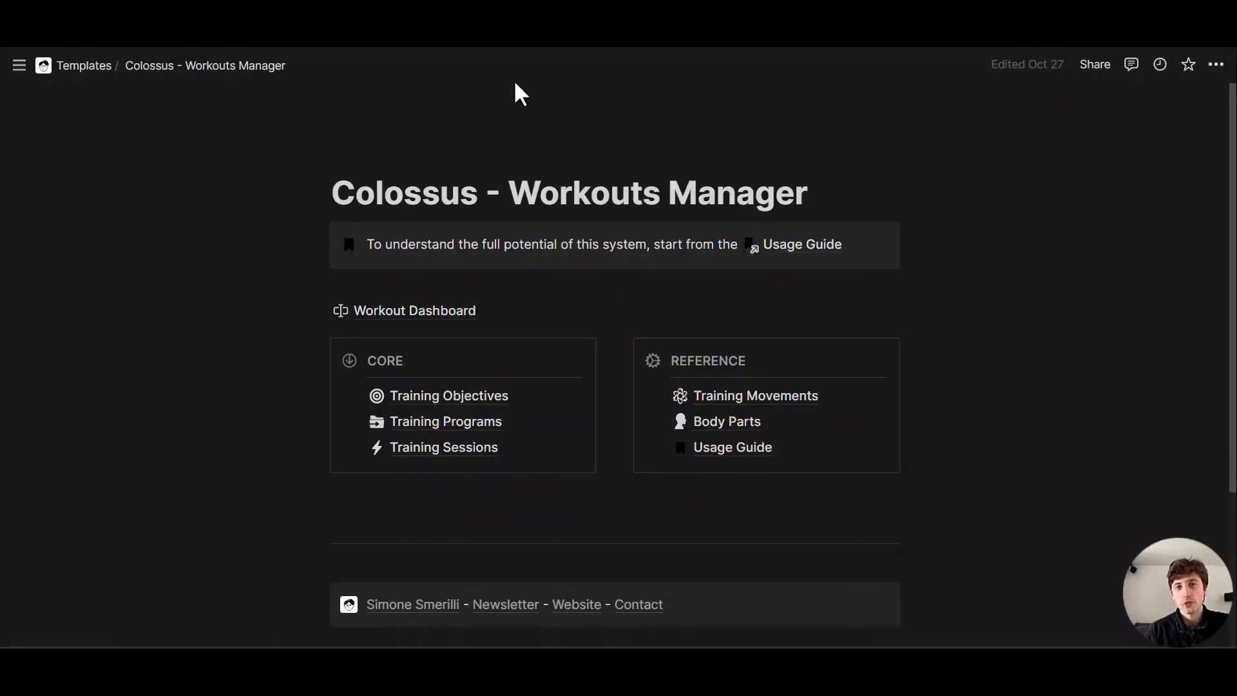
Open the Body Parts database and try selecting all 11 rows, then clear the selection.
left_click(761, 433)
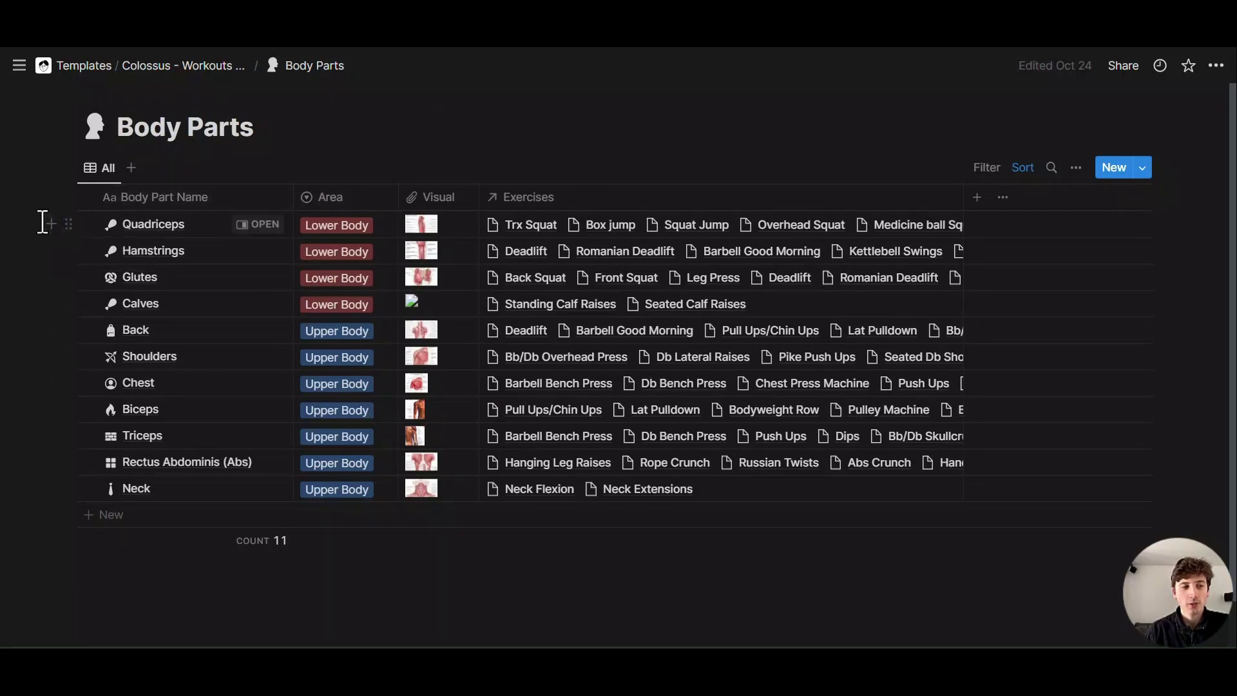
left_click_drag(60, 226, 400, 561)
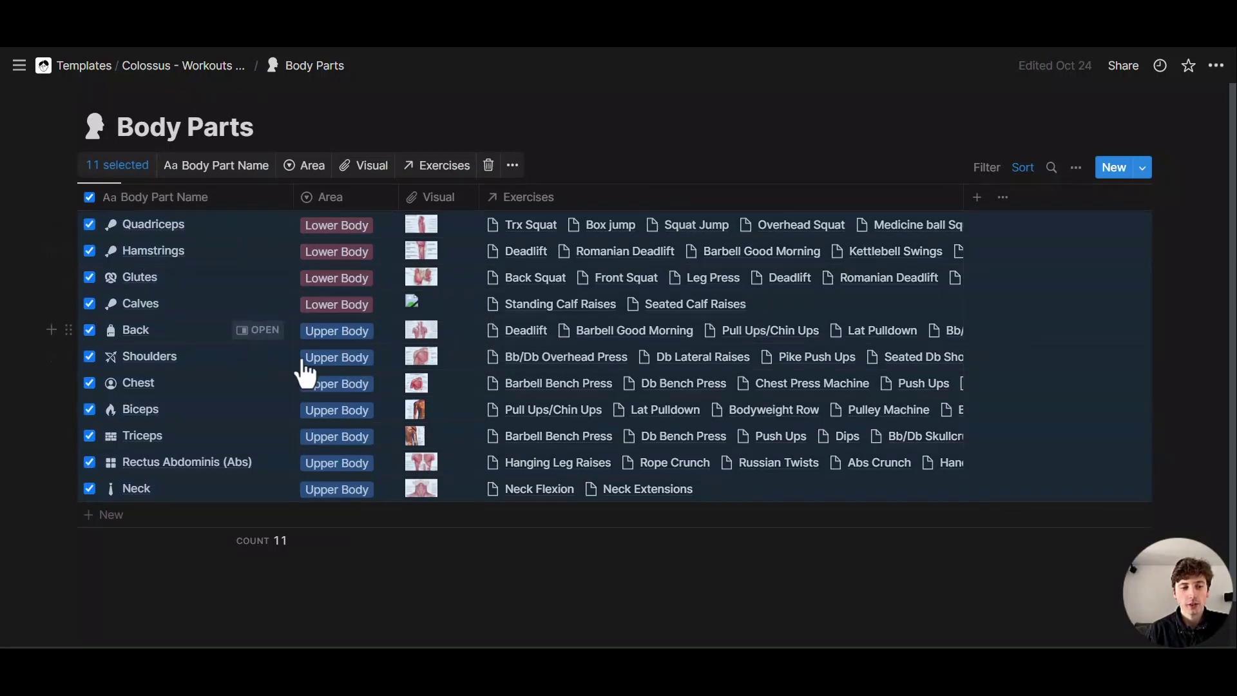
left_click(597, 168)
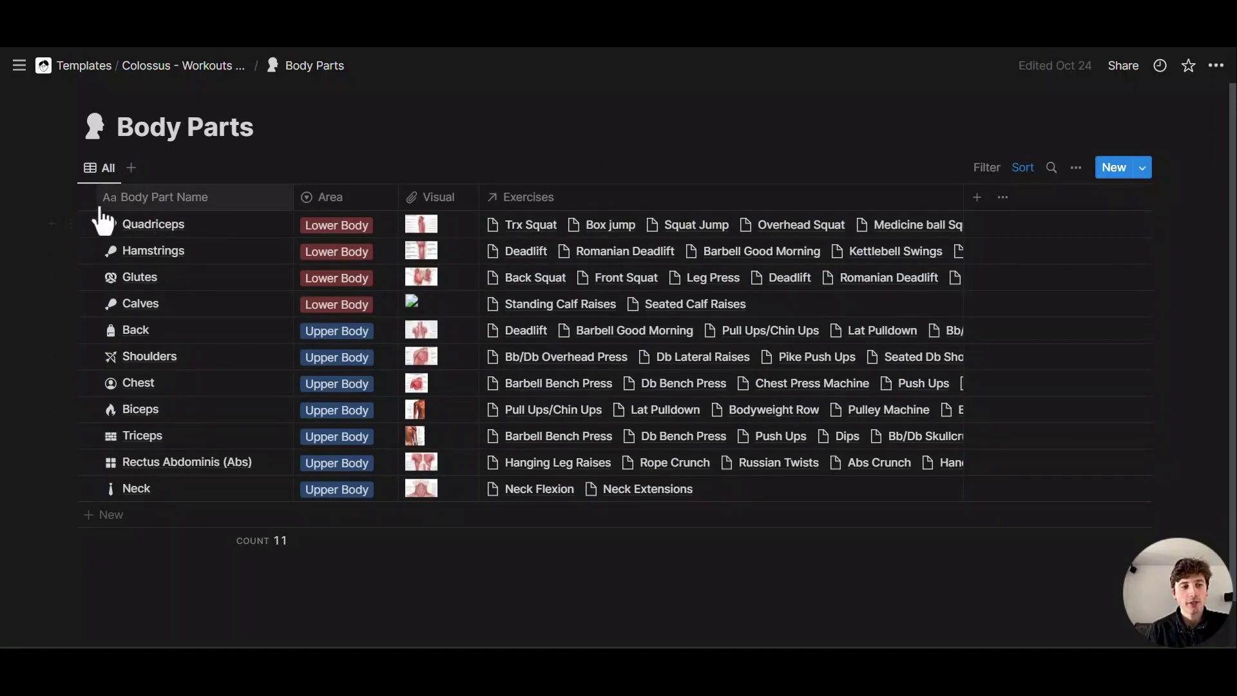
left_click(90, 197)
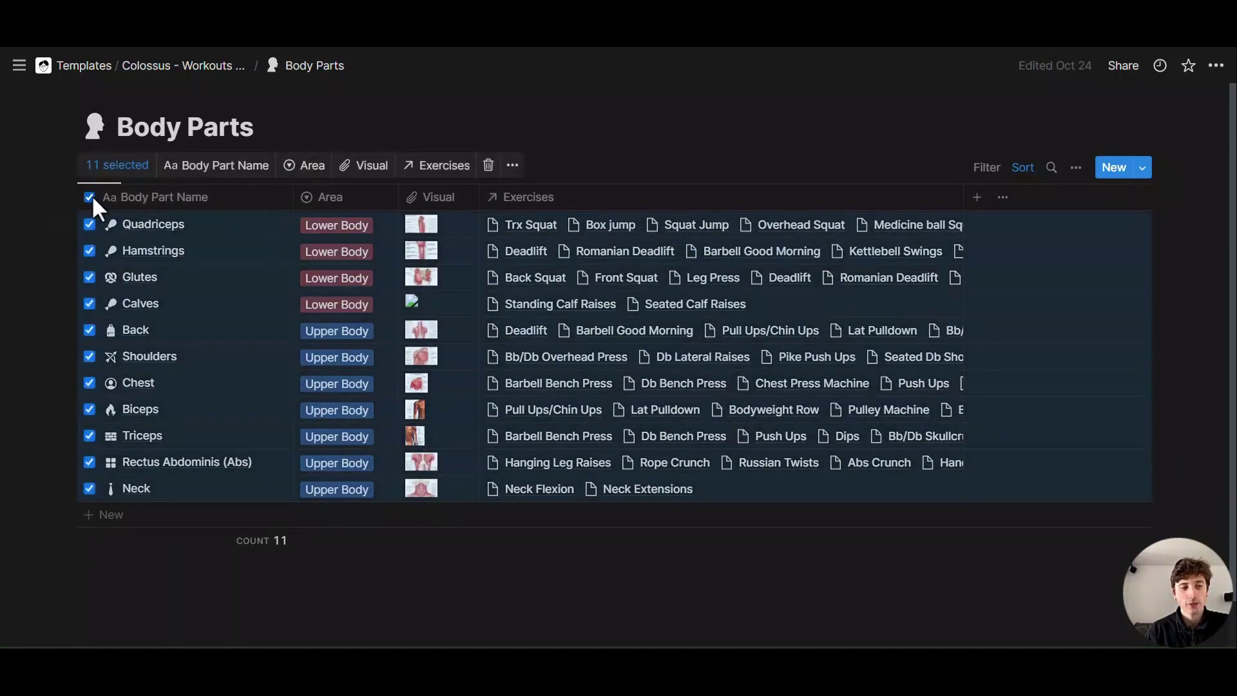
left_click(90, 197)
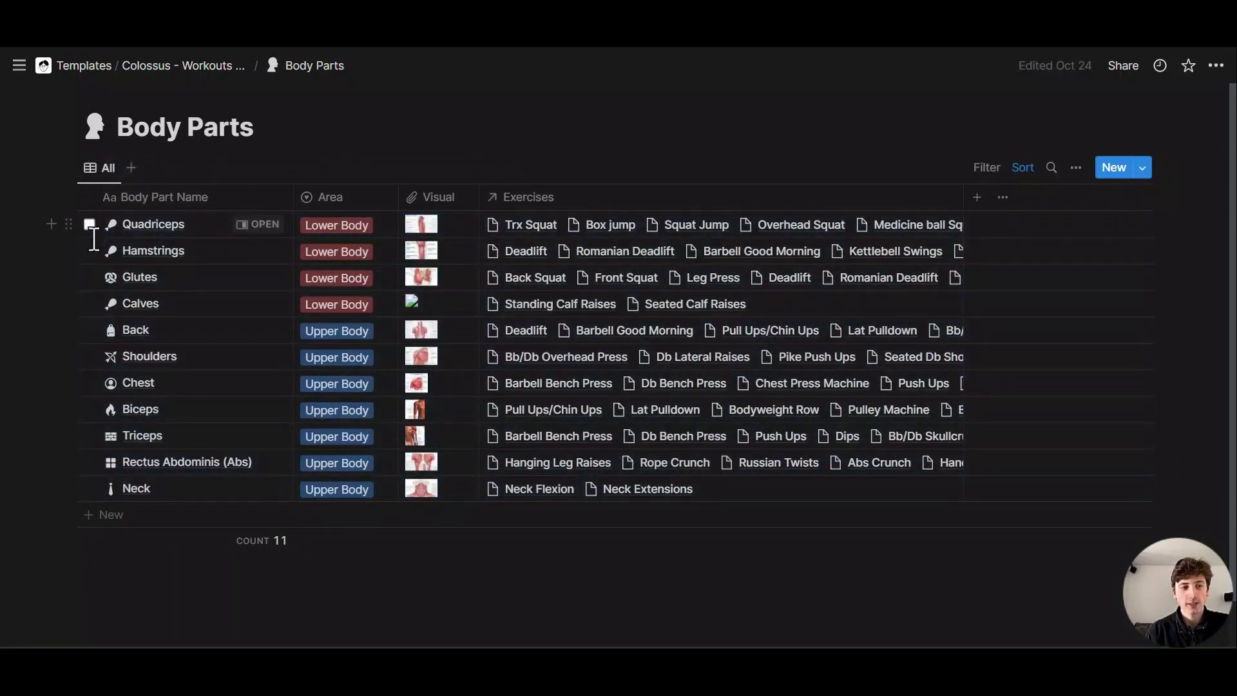
Check the Quadriceps, Glutes, Back and Chest rows for bulk editing.
left_click(89, 224)
left_click(89, 277)
left_click(89, 330)
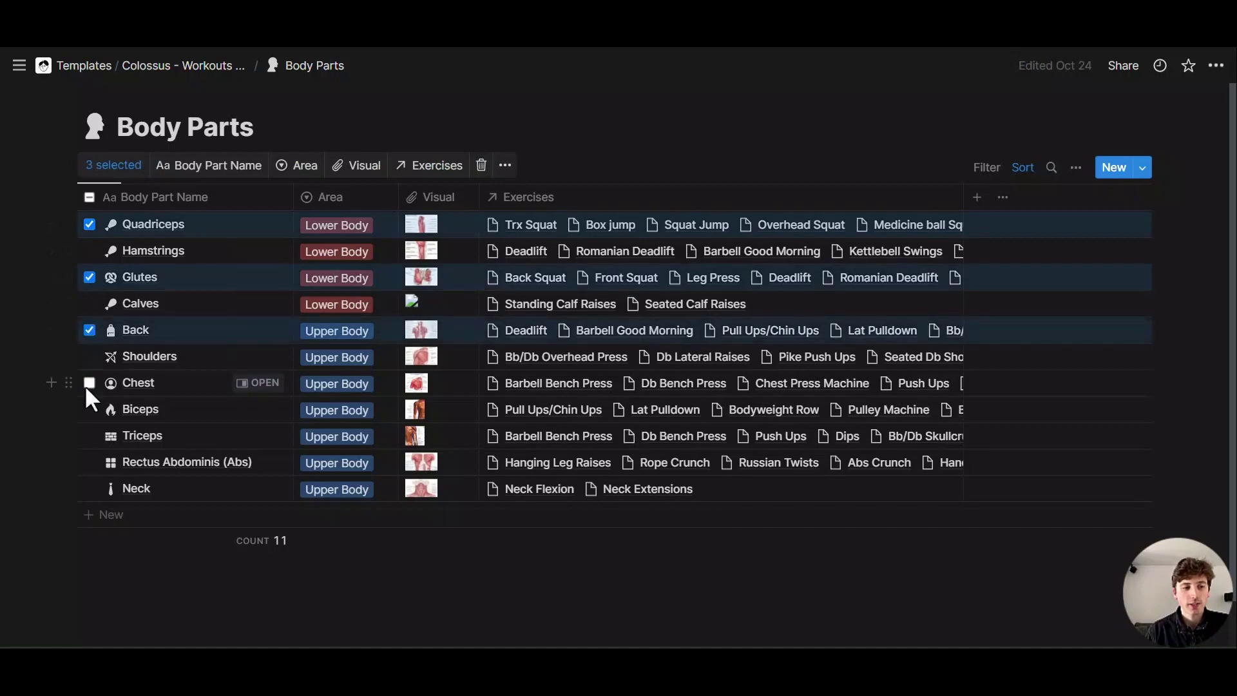
left_click(89, 383)
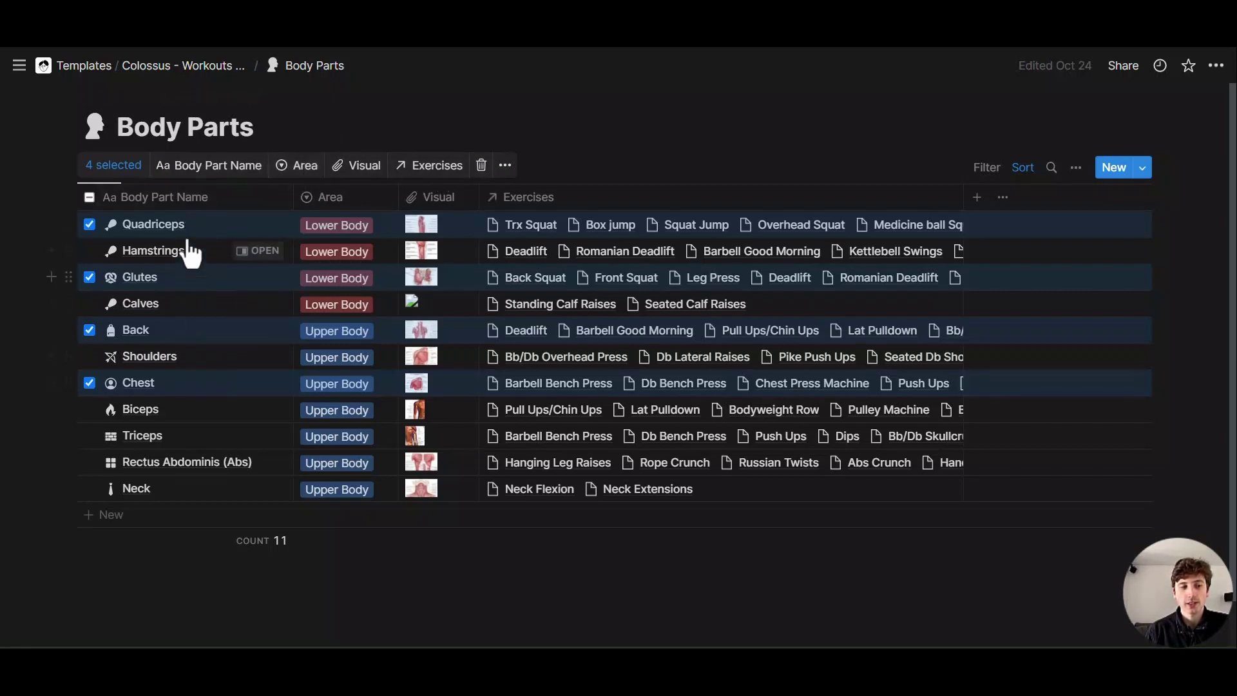
left_click(286, 166)
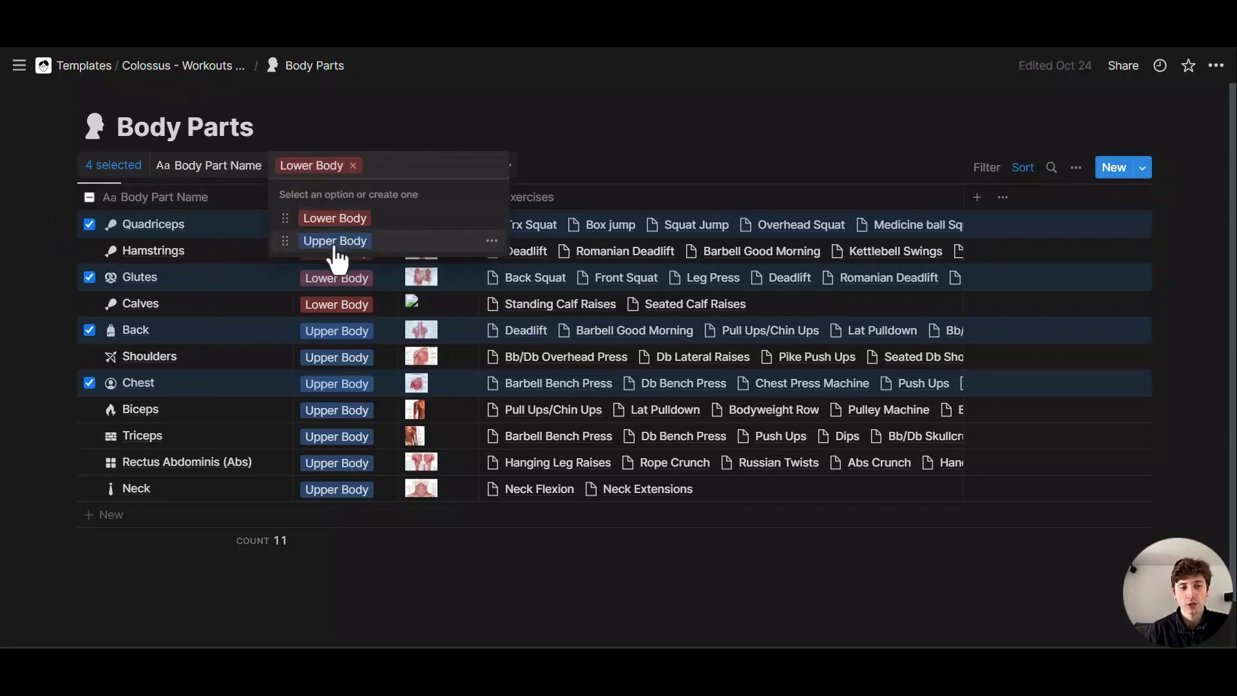
left_click(652, 158)
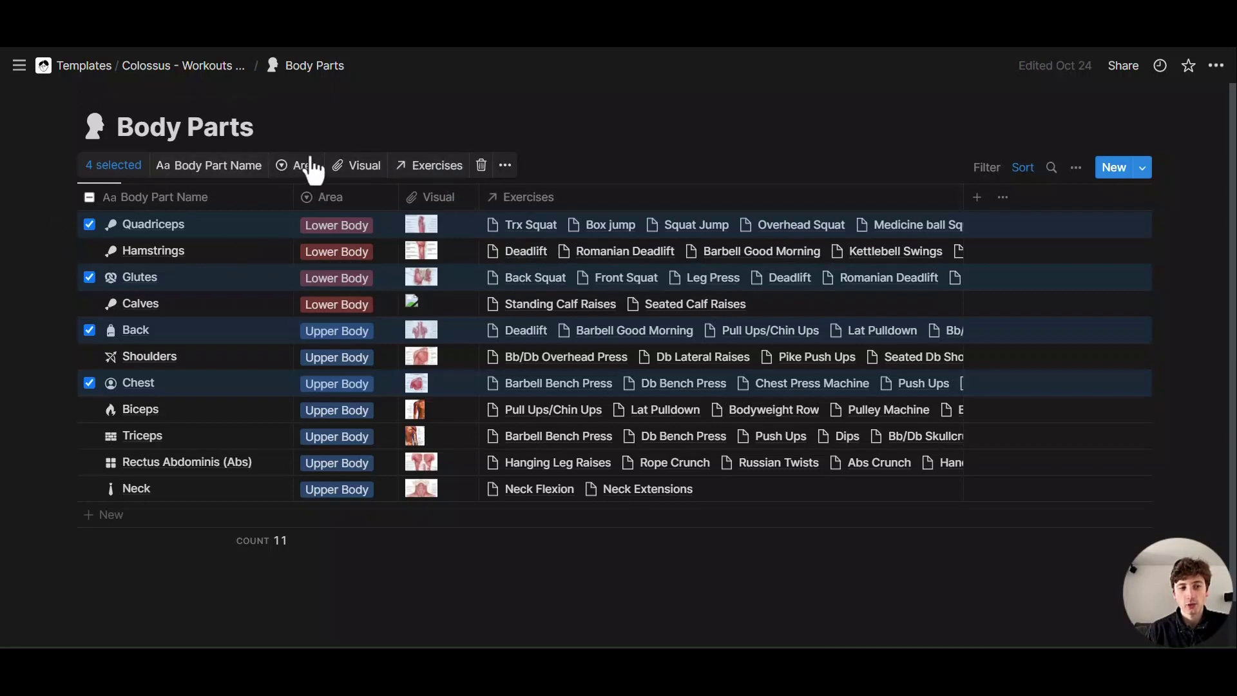
left_click(505, 164)
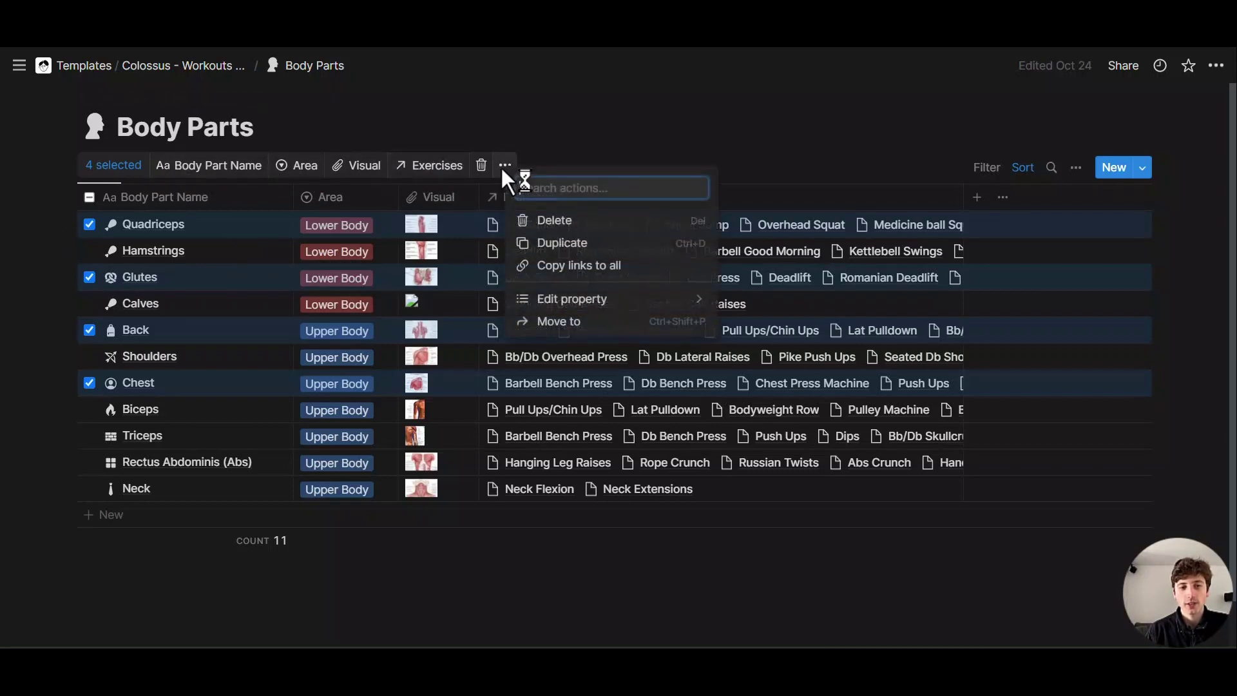
mouse_move(648, 300)
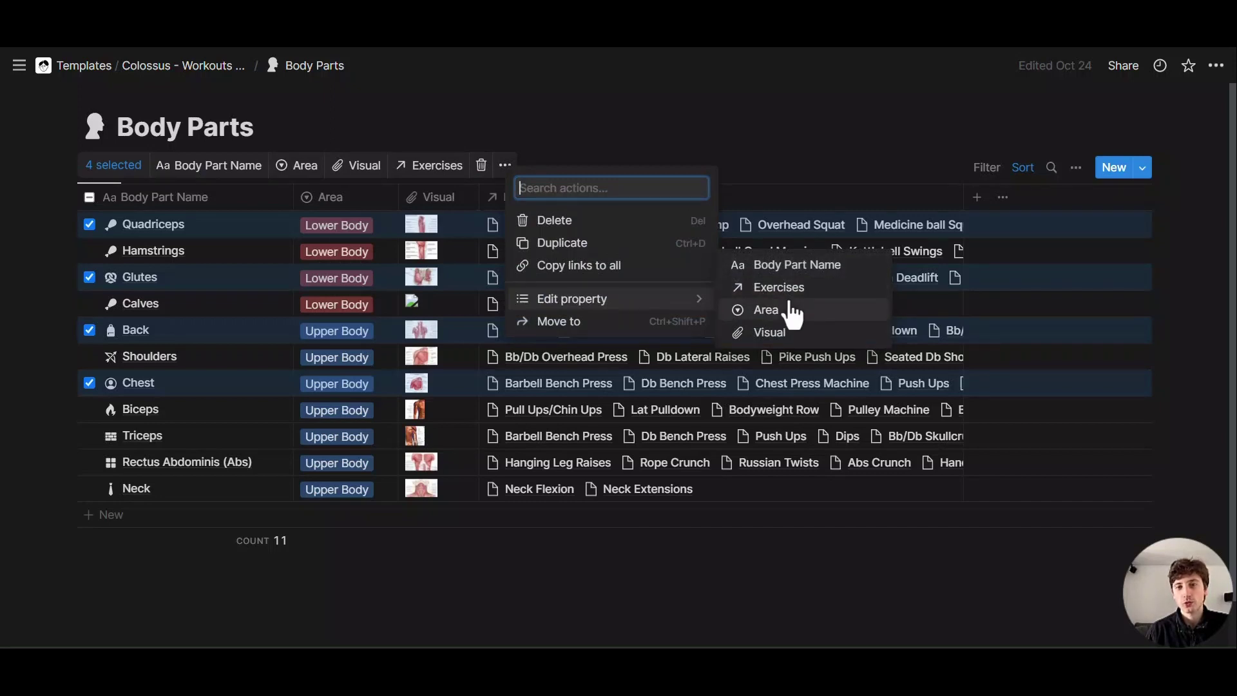
left_click(616, 124)
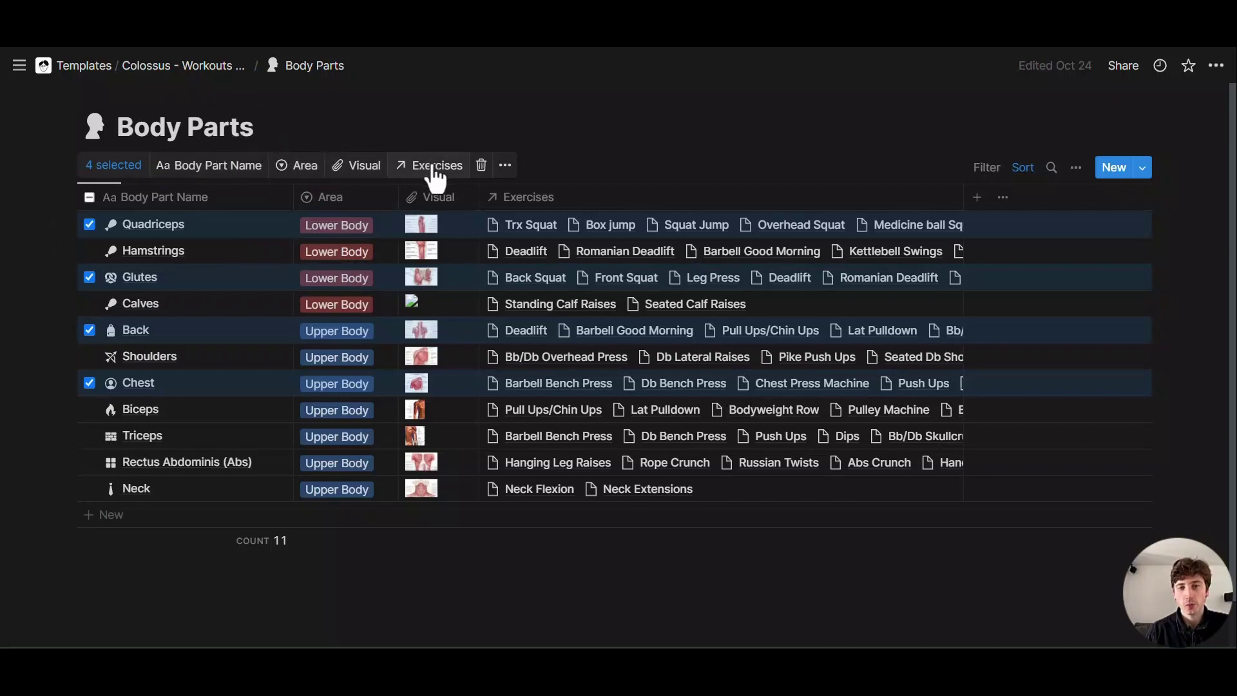
Clear the four-row selection in the Body Parts table.
left_click(801, 169)
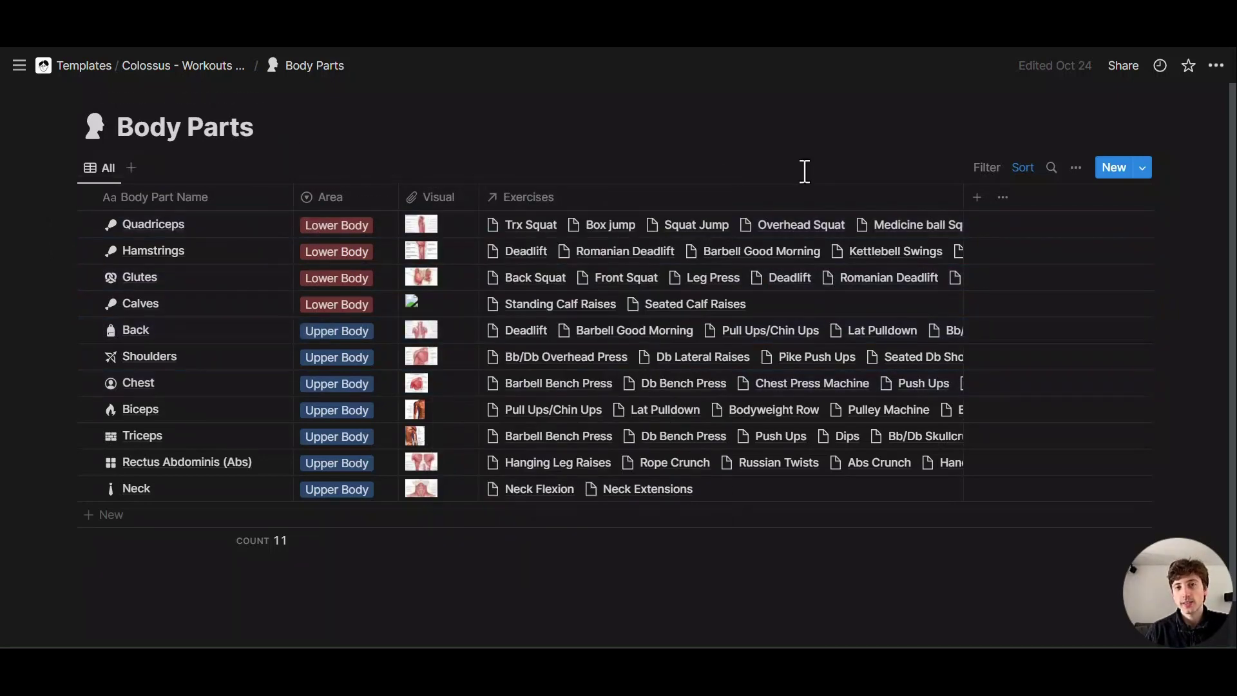